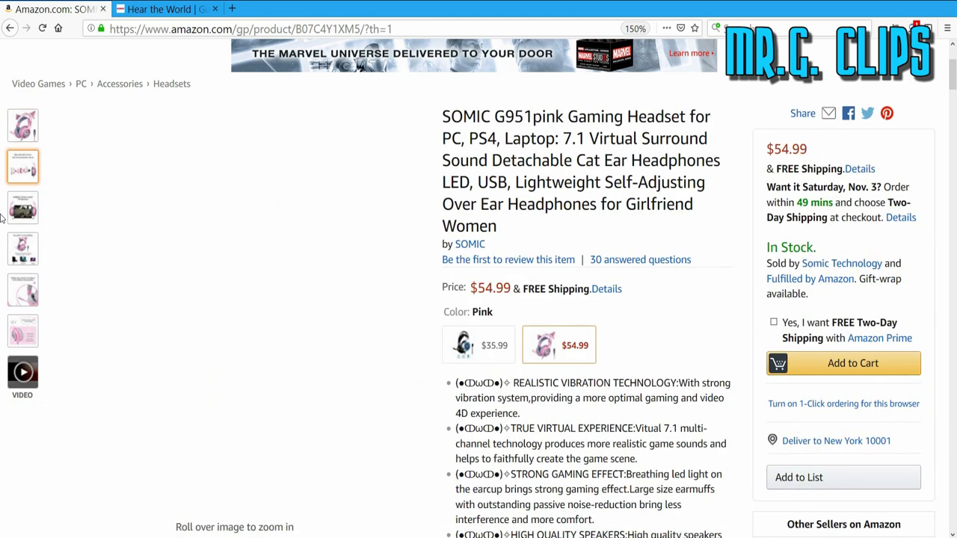
- Look through the driver file list on the SOMIC download site and return to the Amazon headset page
mouse_move(18, 334)
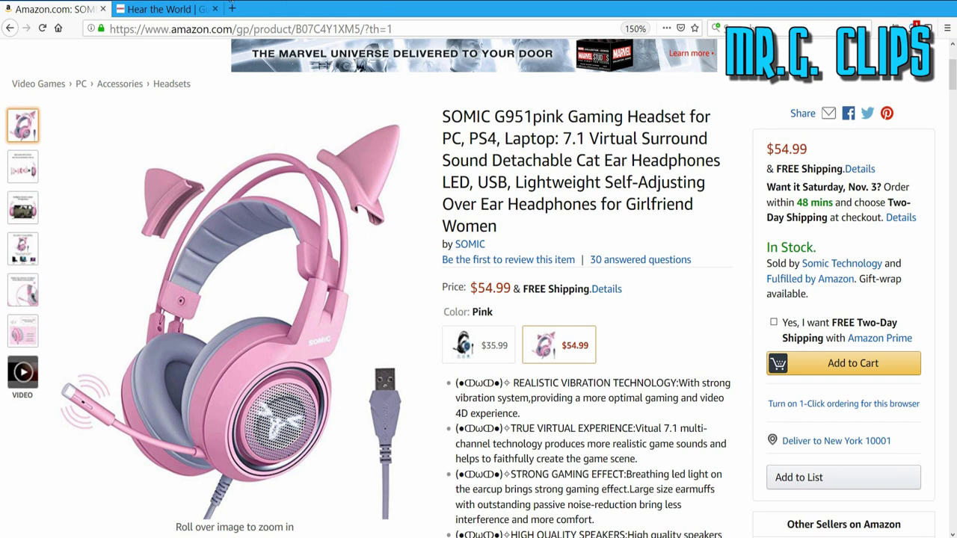
left_click(157, 9)
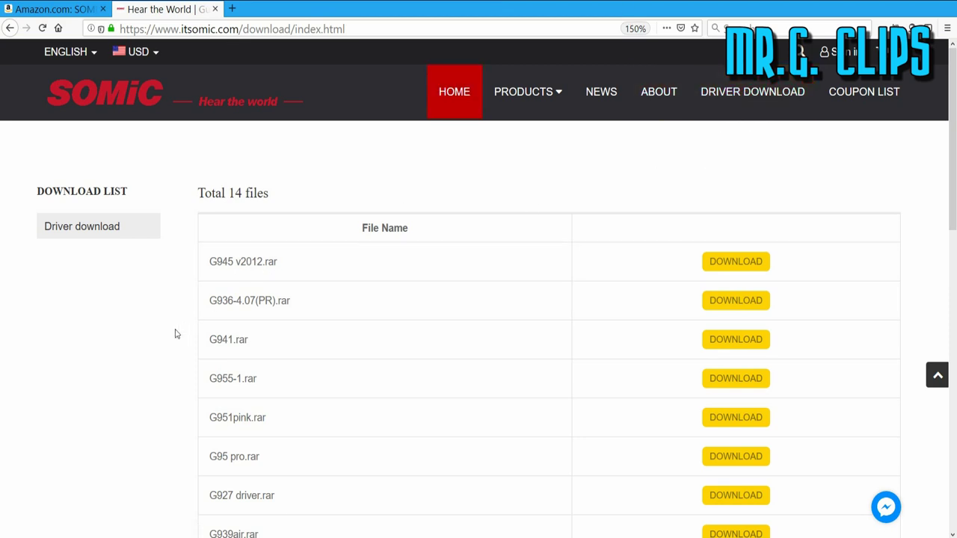
scroll(175, 335, "down", 5)
scroll(152, 297, "up", 3)
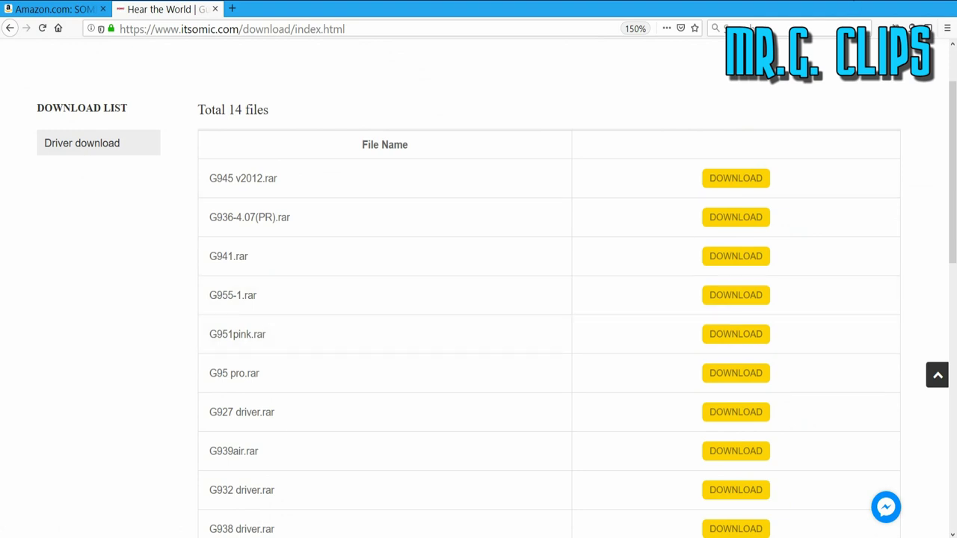
left_click(52, 9)
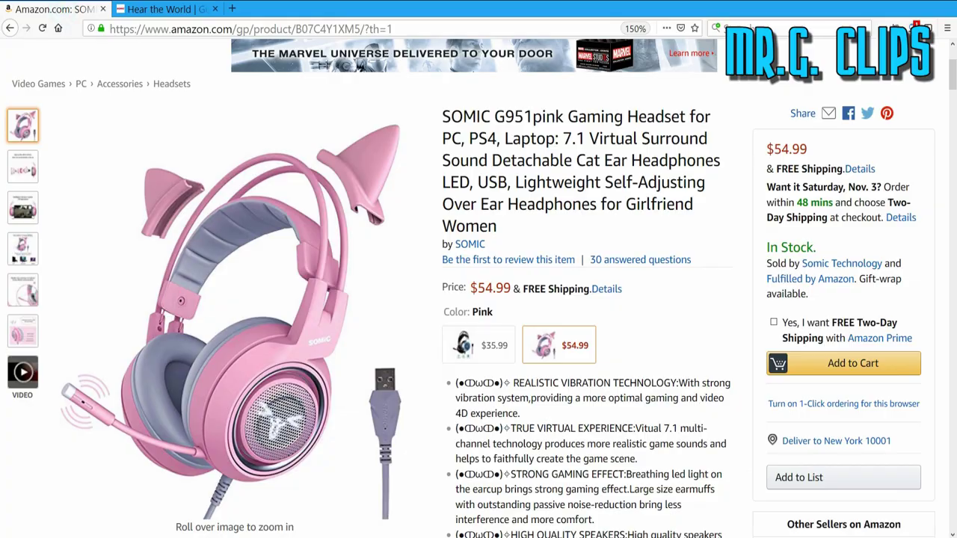
- Switch to Somic Audio Center and view the volume controls for the speakers and the mic
key("super+d")
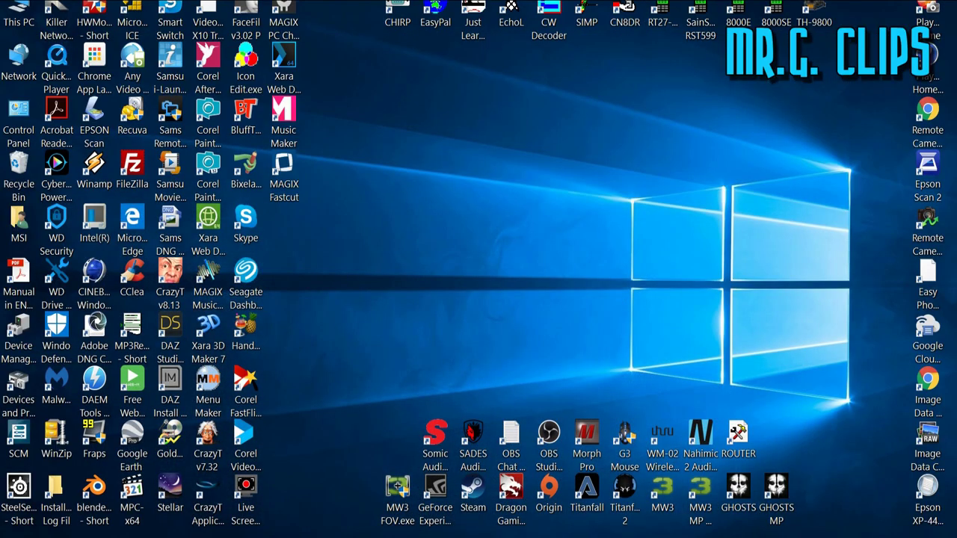
left_click_drag(581, 137, 581, 73)
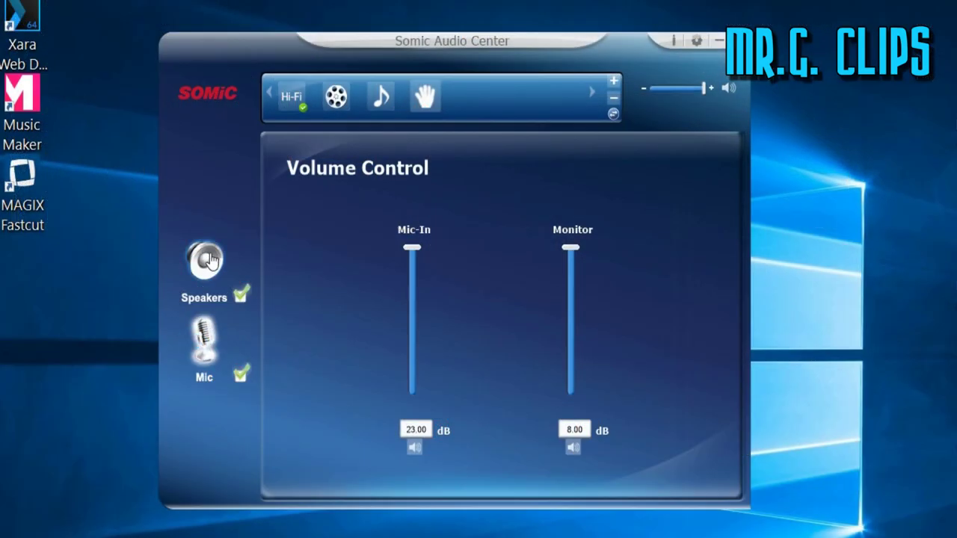
left_click(210, 260)
left_click(205, 348)
left_click(213, 275)
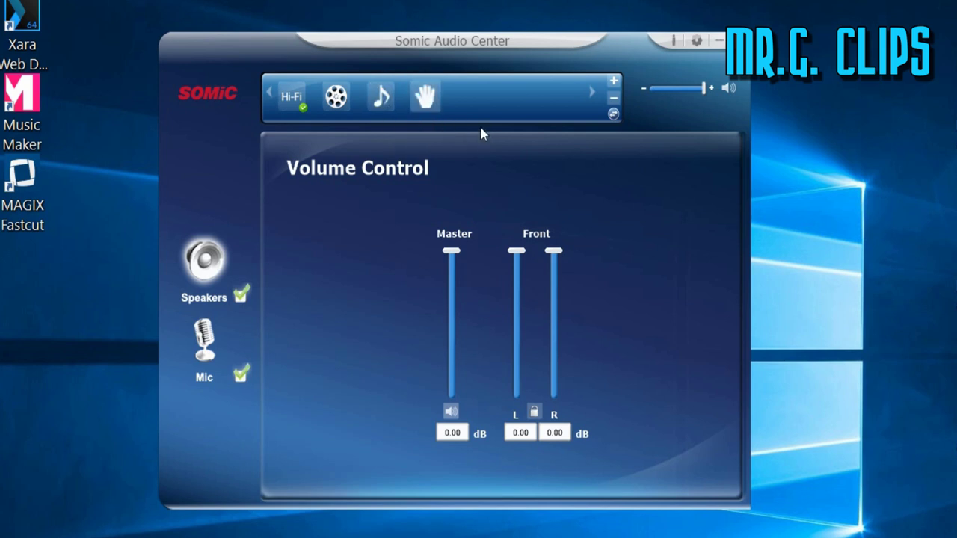
- Show the playback and capture status display, and switch back to the sound mode selection
left_click(430, 91)
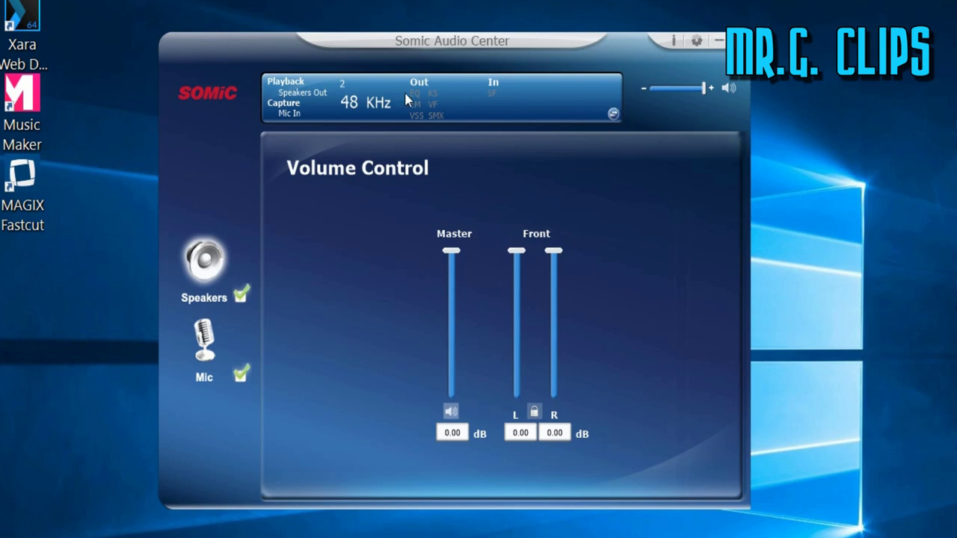
left_click(614, 116)
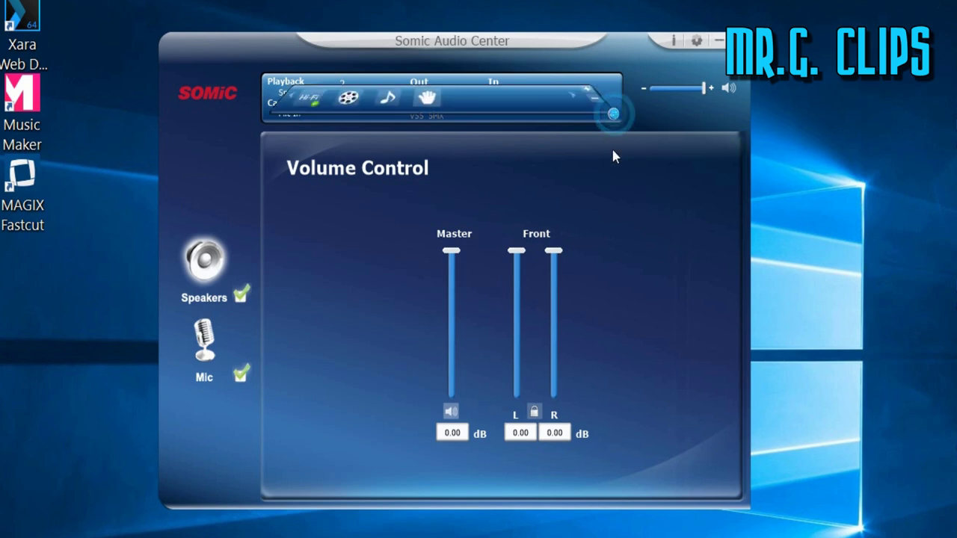
left_click(426, 98)
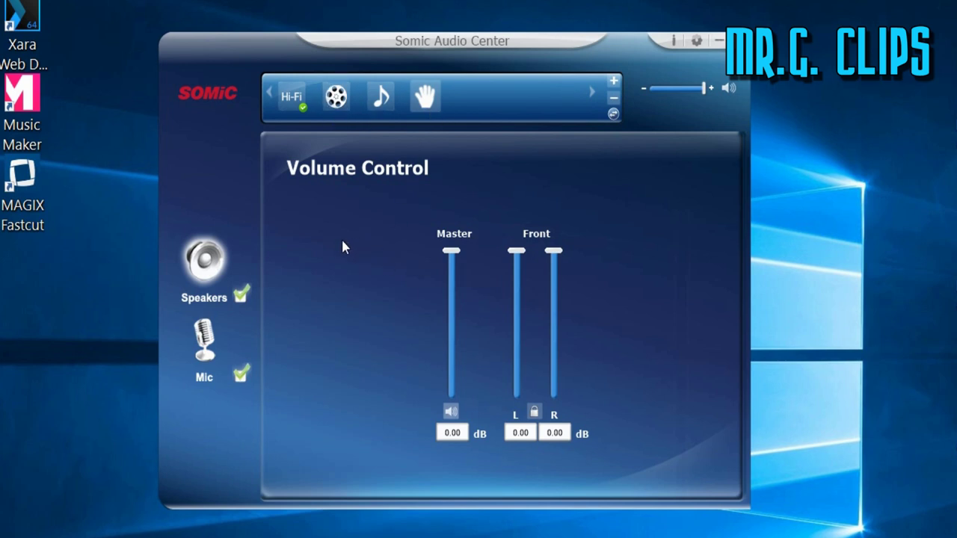
- Compare the mic and speaker volume controls, and review the list of available speaker settings
left_click(204, 340)
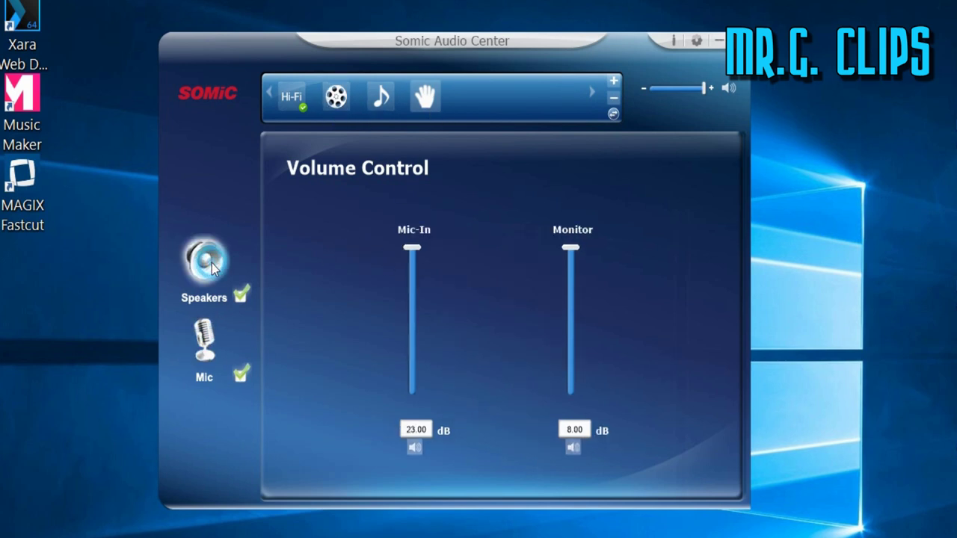
left_click(209, 263)
left_click(204, 344)
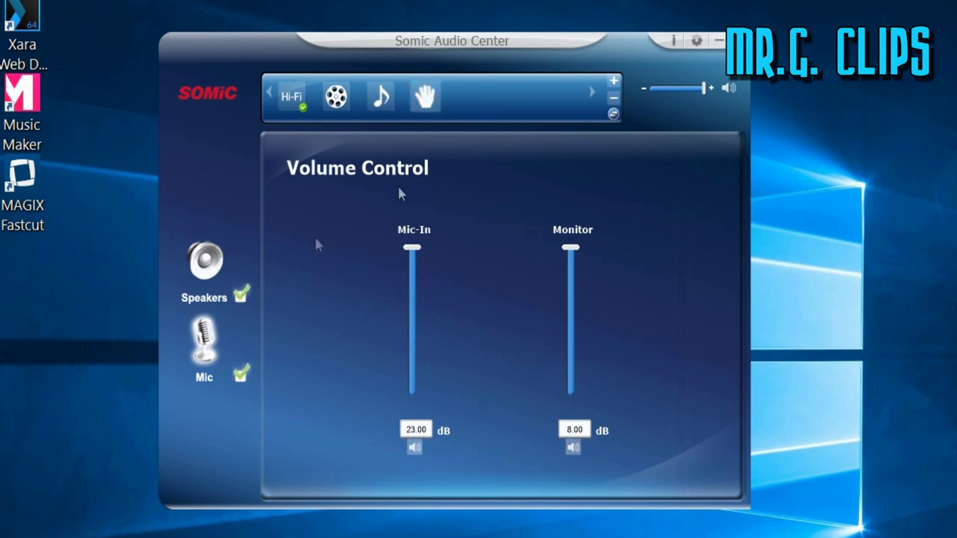
left_click(193, 266)
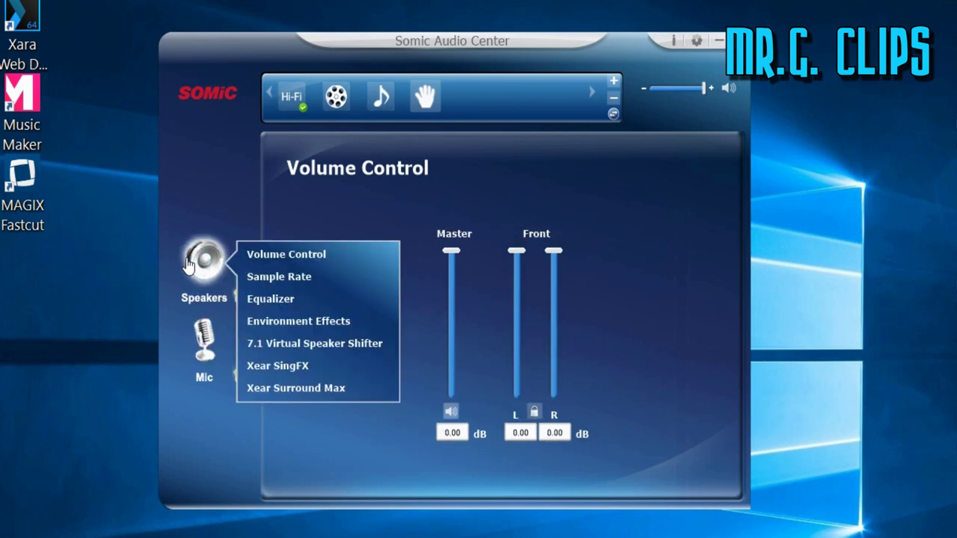
left_click(207, 201)
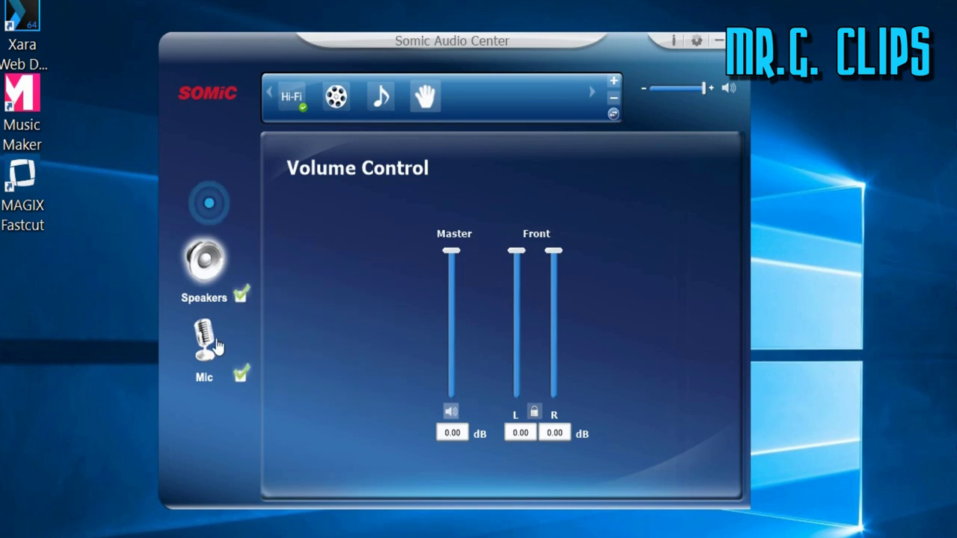
left_click(205, 243)
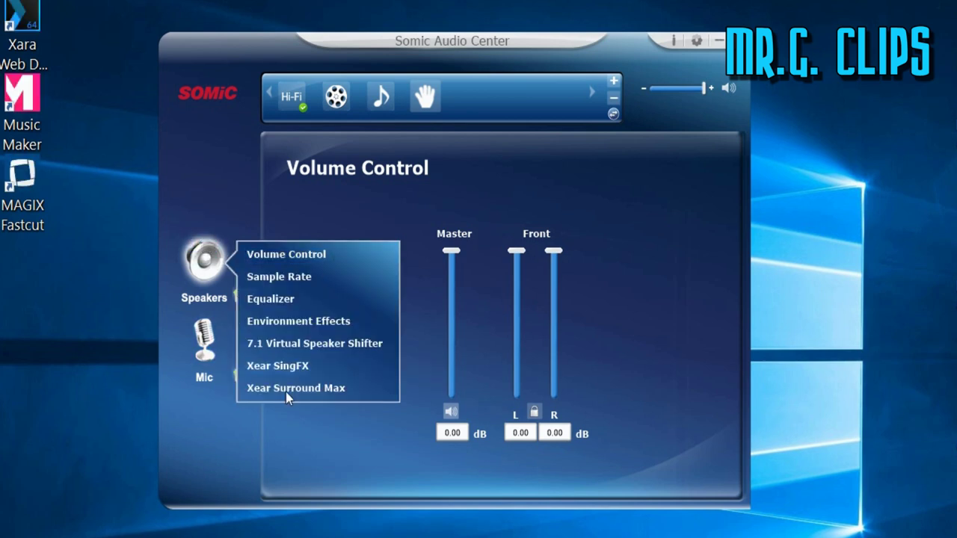
left_click(237, 193)
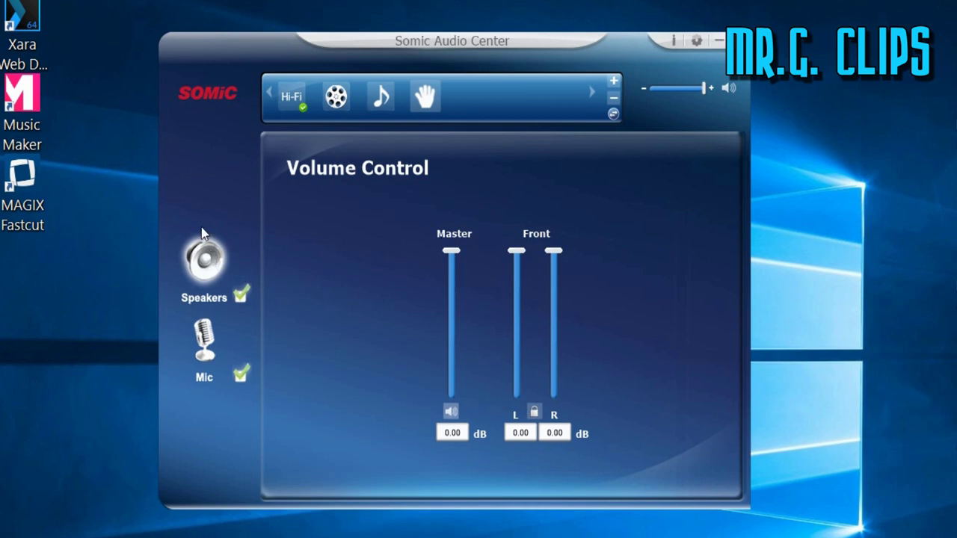
- Try to enable Xear Surround Max for the speakers
left_click(210, 264)
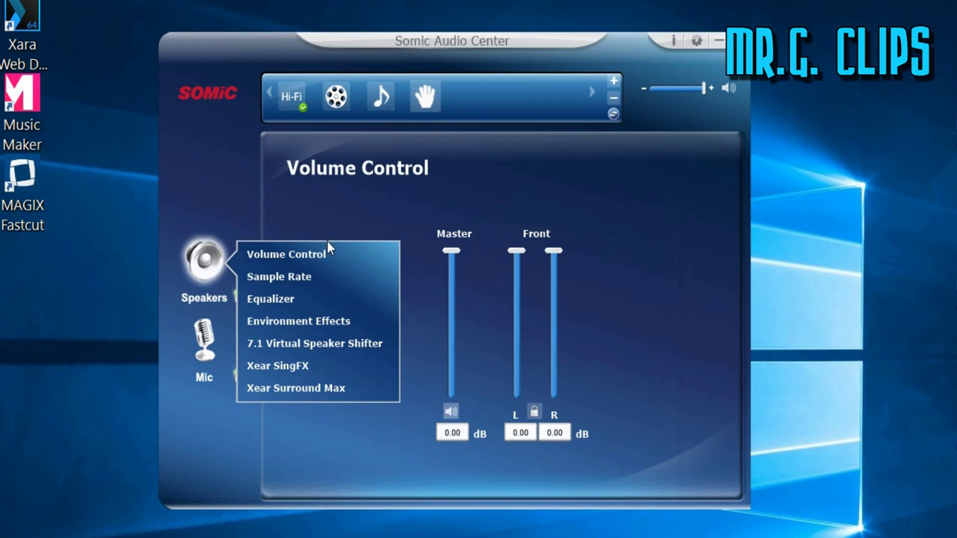
left_click(307, 389)
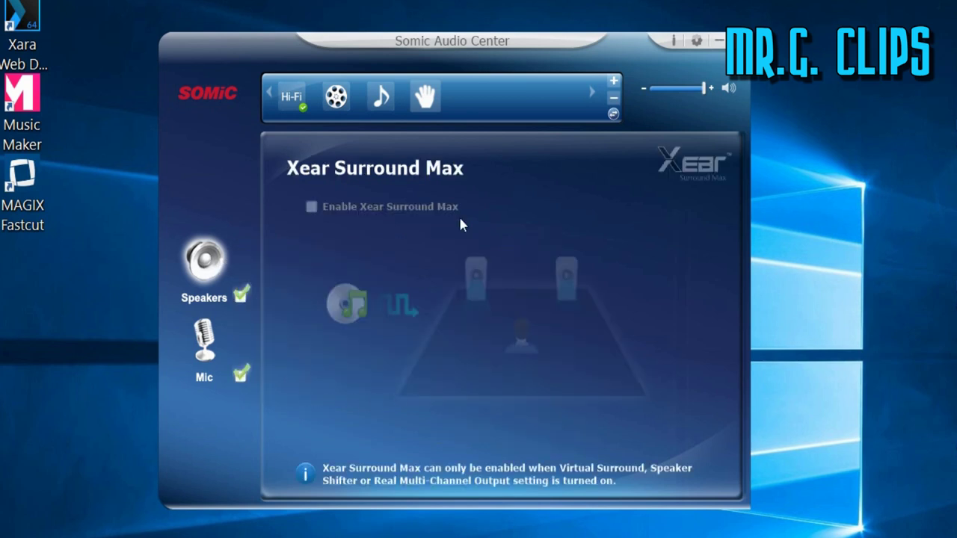
left_click(319, 207)
- Enable the 7.1 Virtual Speaker Shifter for the speakers
left_click(220, 264)
left_click(314, 345)
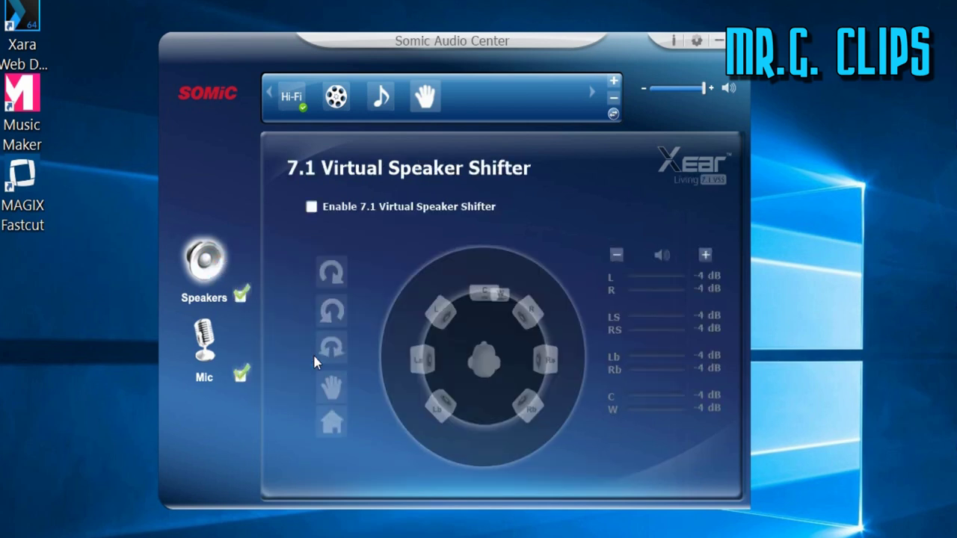
left_click(311, 207)
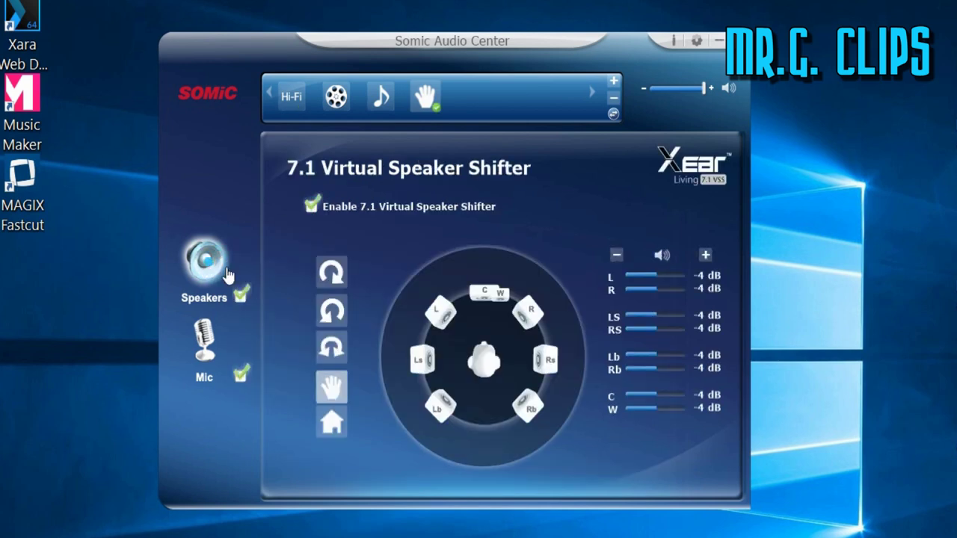
- Enable Xear Surround Max in the speaker settings
left_click(207, 266)
left_click(310, 389)
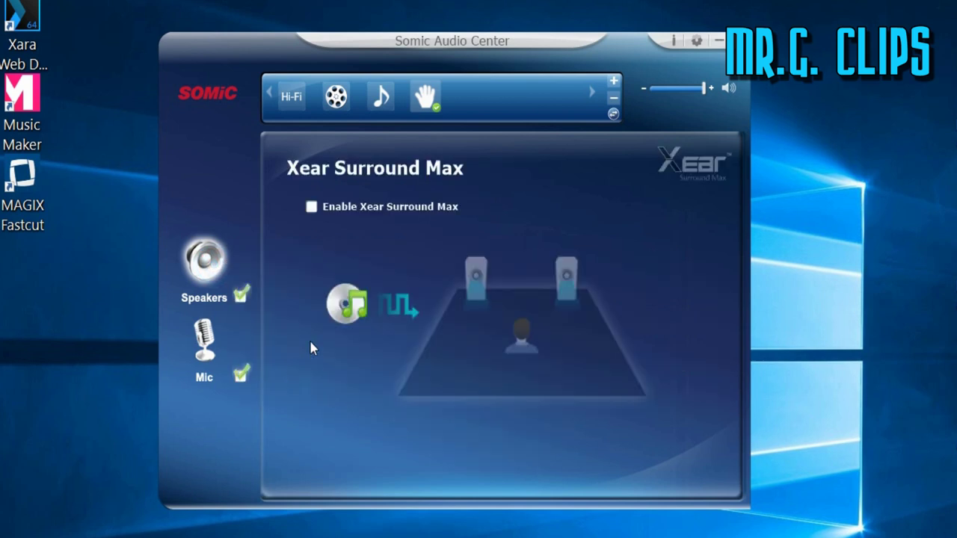
left_click(311, 207)
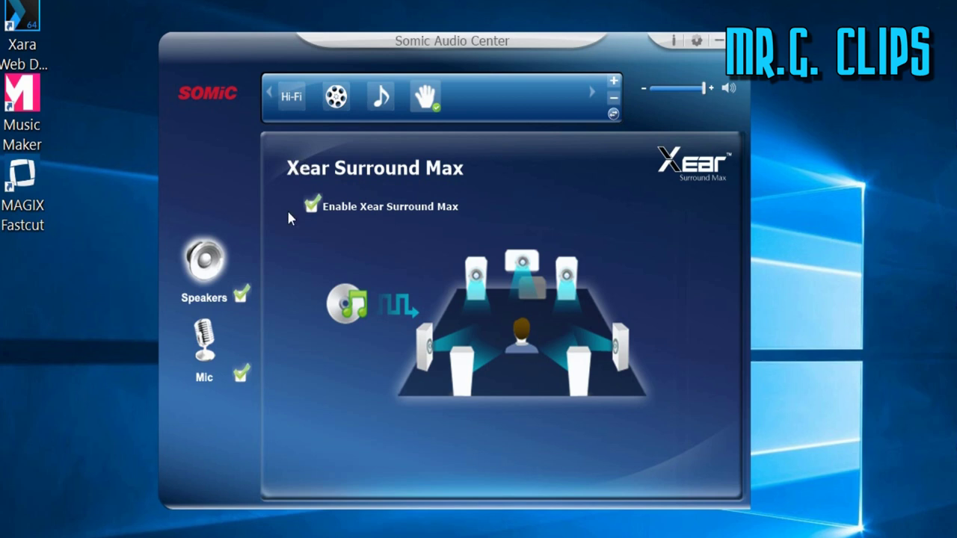
- View the speakers' Volume Control and Sample Rate settings
left_click(212, 261)
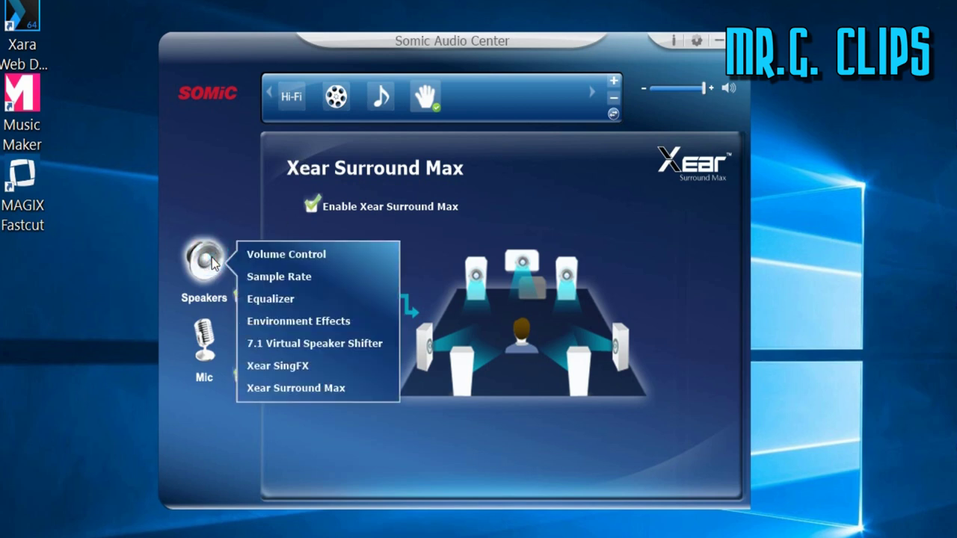
left_click(314, 258)
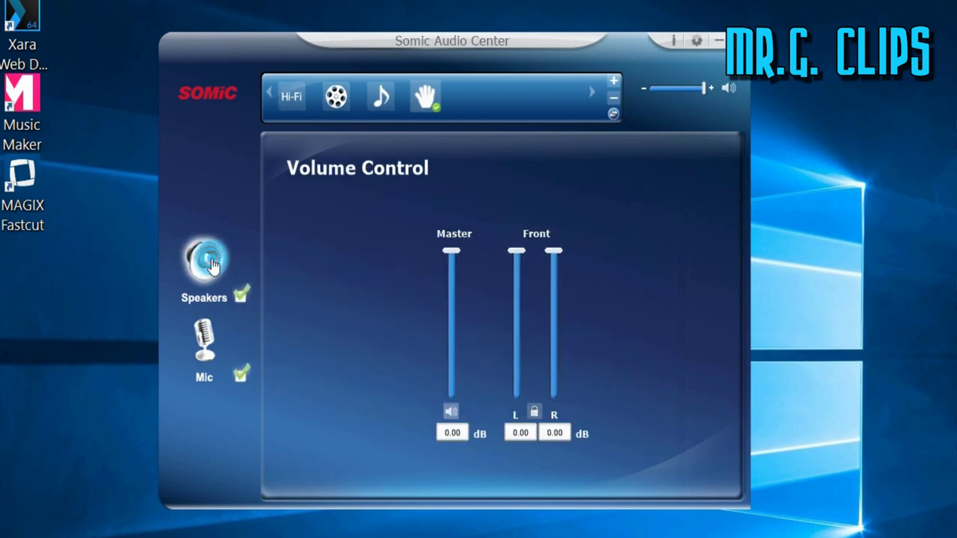
left_click(196, 261)
left_click(263, 278)
- Enable the speaker equalizer, try the SoftRock, Live and Rock presets, and disable the equalizer again
left_click(212, 267)
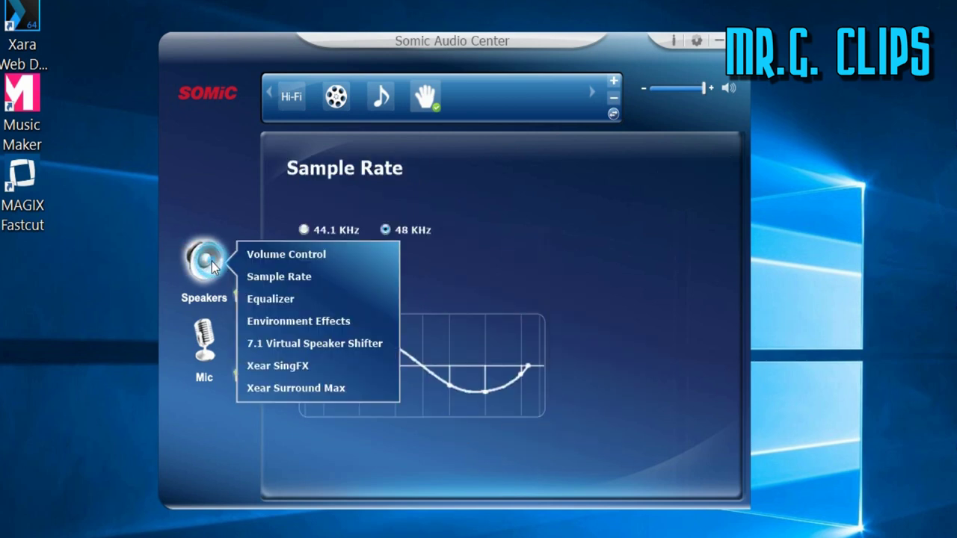
left_click(292, 301)
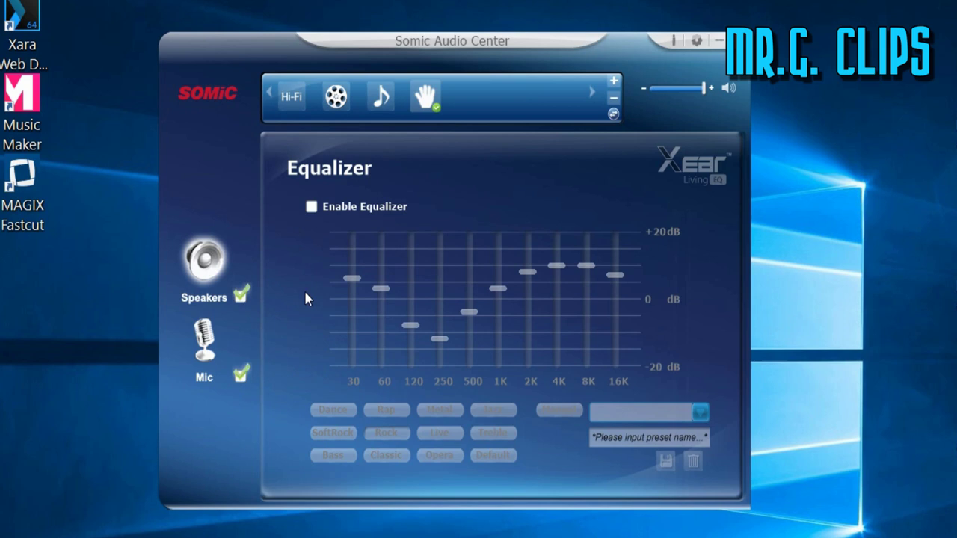
left_click(310, 207)
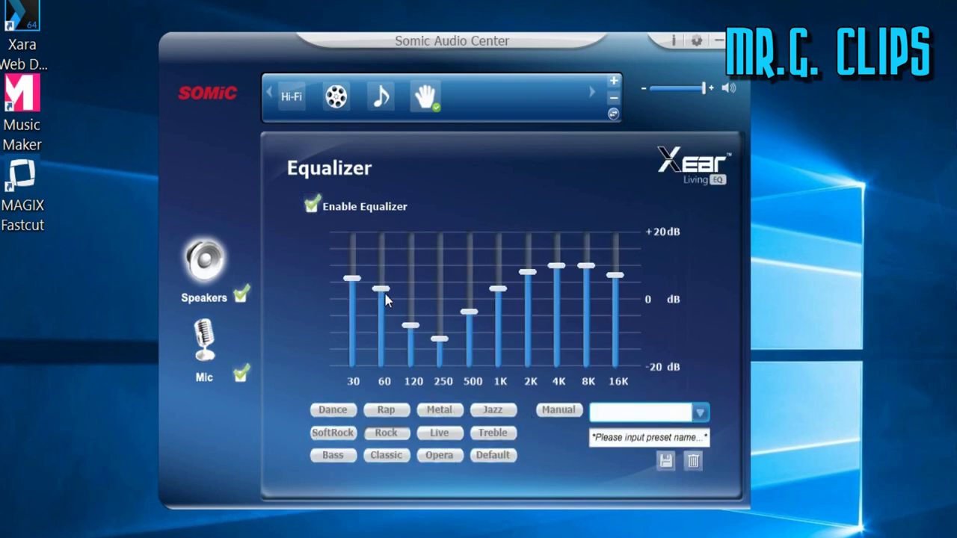
left_click(324, 436)
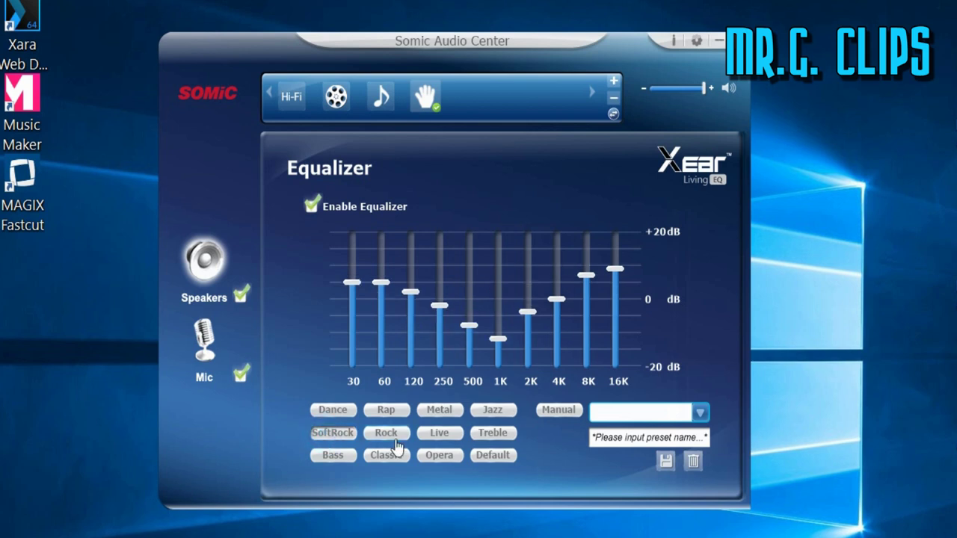
left_click(441, 437)
left_click(386, 436)
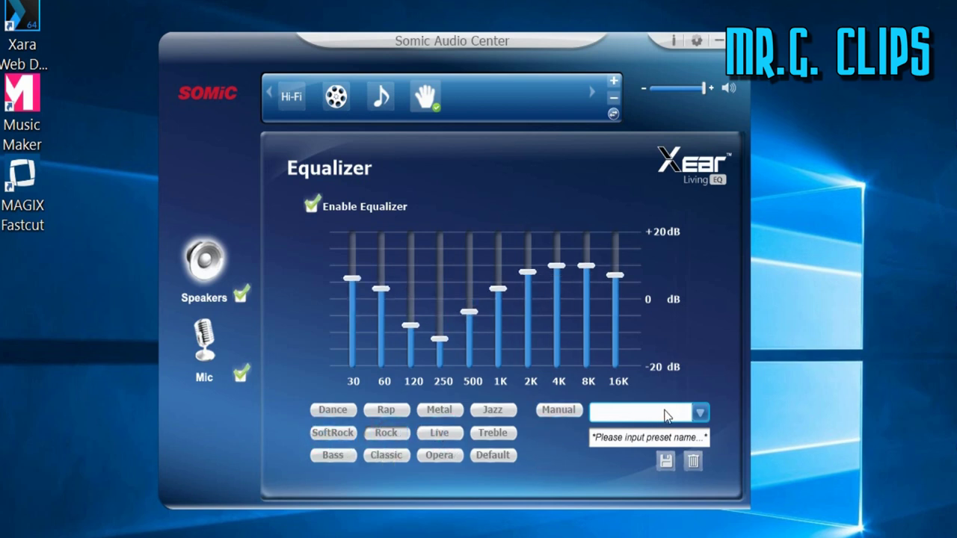
left_click(310, 206)
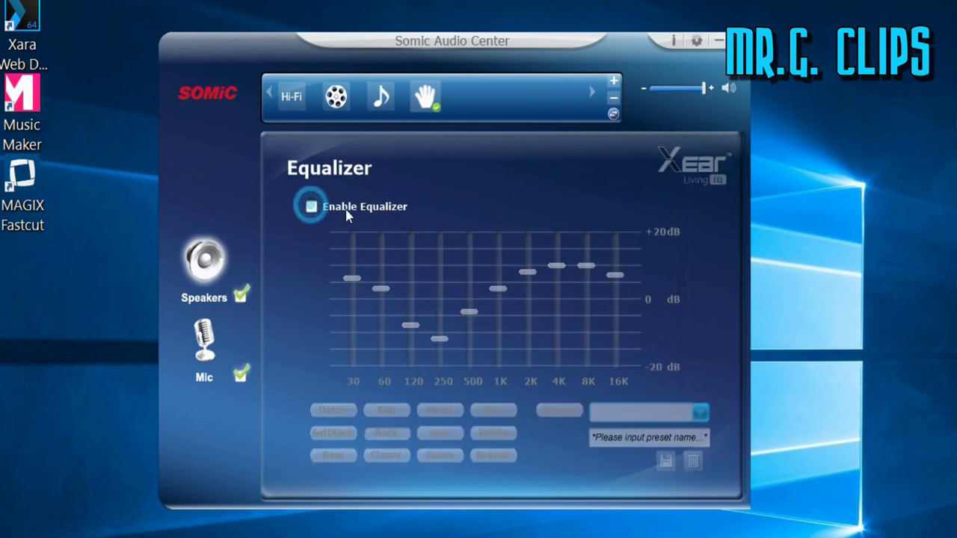
- Enable Environment Effects for the speakers, browse the available environments, and disable the effects again
left_click(207, 259)
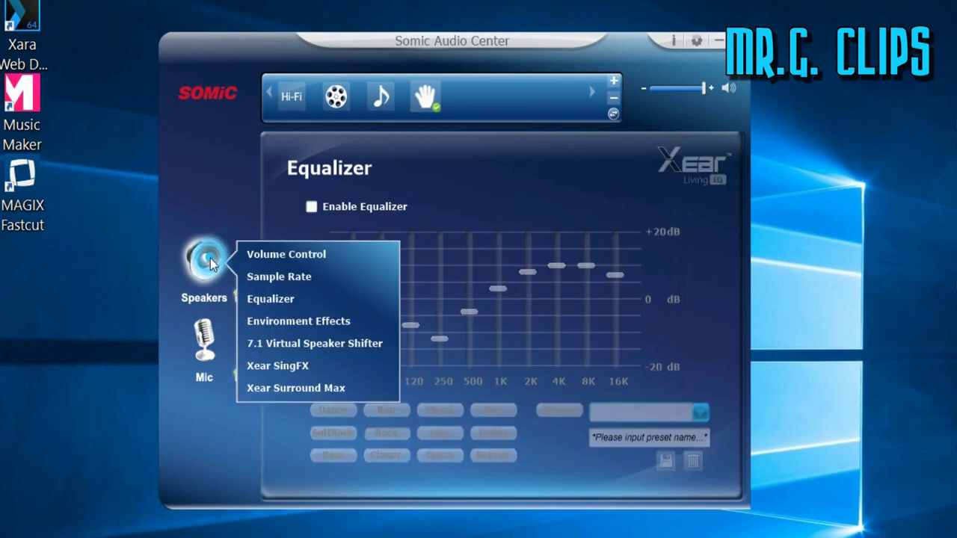
left_click(308, 324)
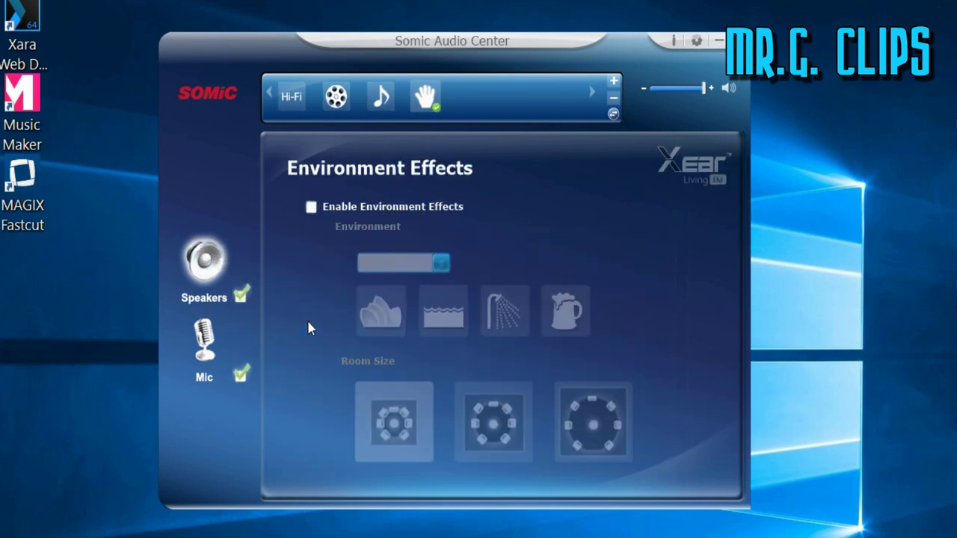
left_click(311, 211)
left_click(445, 267)
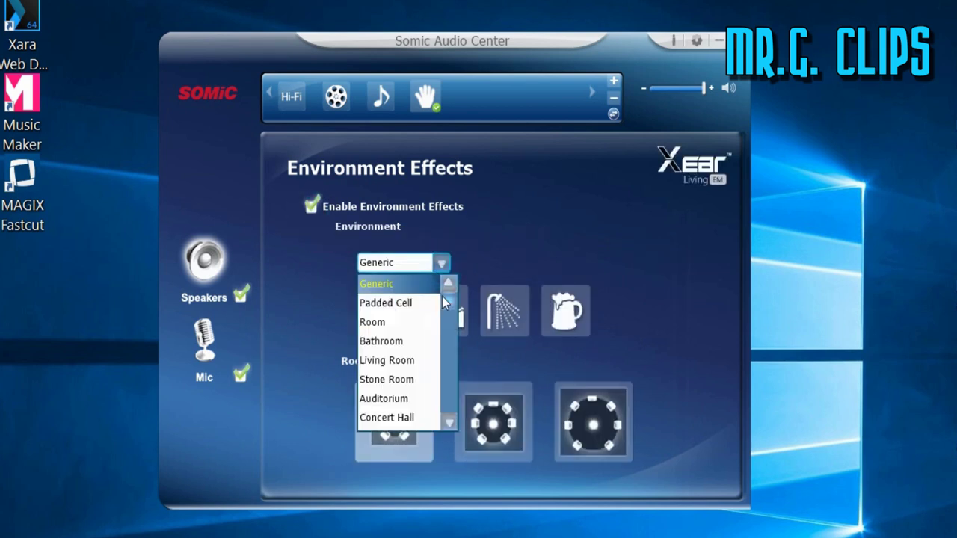
mouse_move(449, 305)
left_mouse_down()
mouse_move(441, 398)
mouse_move(446, 288)
left_mouse_up()
left_click(523, 238)
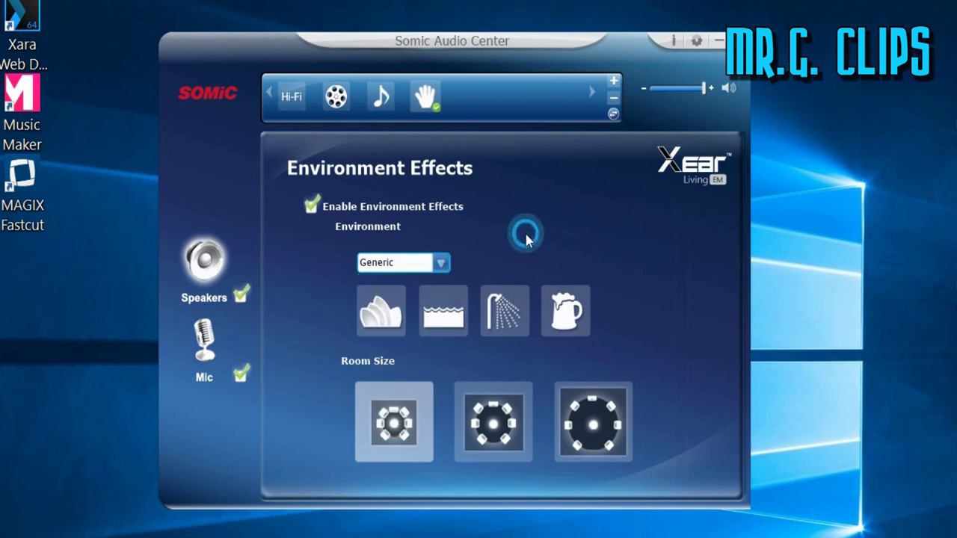
left_click(312, 210)
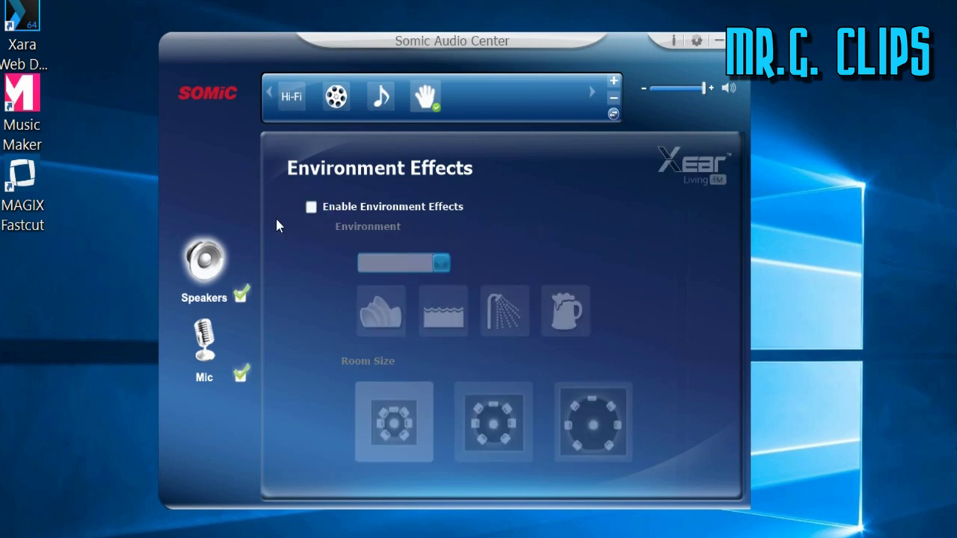
- In the 7.1 Virtual Speaker Shifter, move the L, R, Rs, Rb and Lb speakers outward, and restore the default layout
left_click(206, 250)
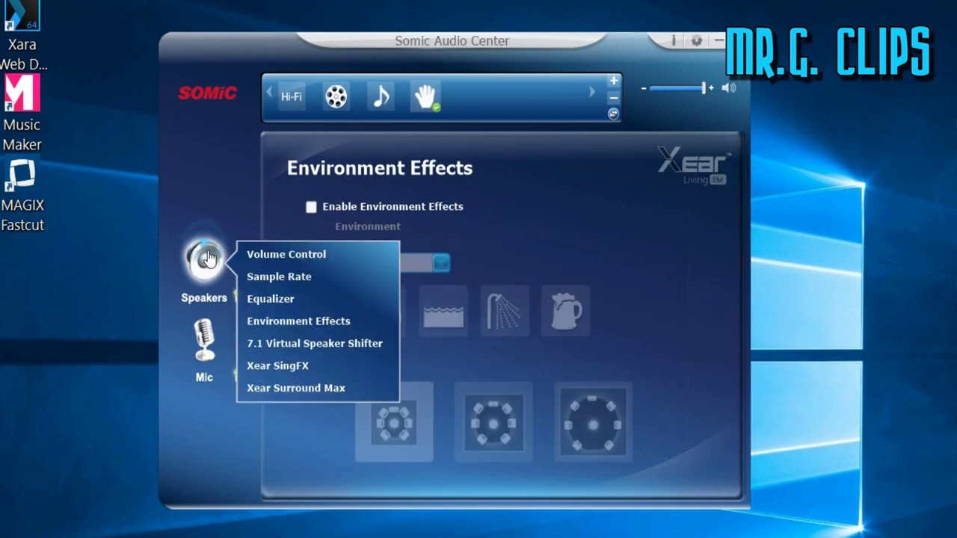
left_click(298, 352)
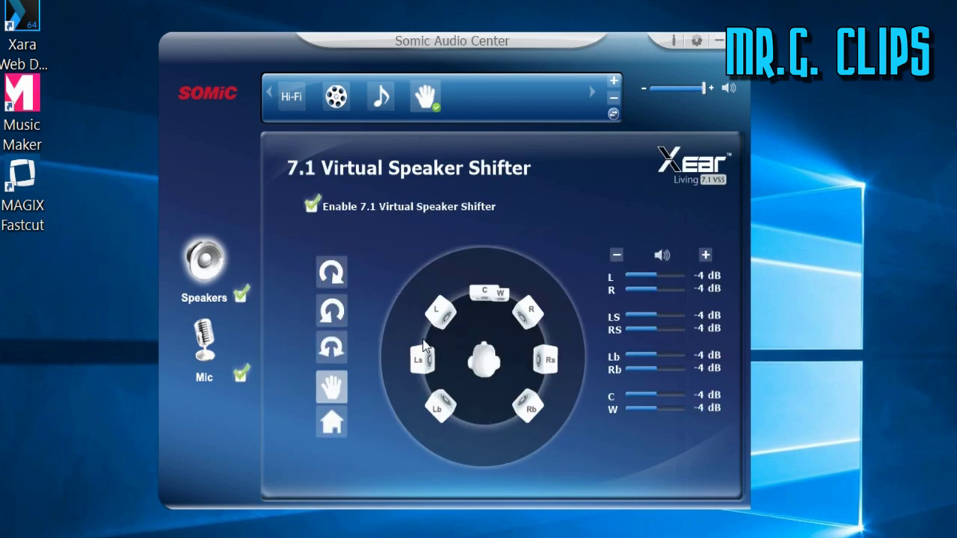
mouse_move(442, 318)
left_mouse_down()
mouse_move(400, 286)
mouse_move(430, 311)
left_mouse_up()
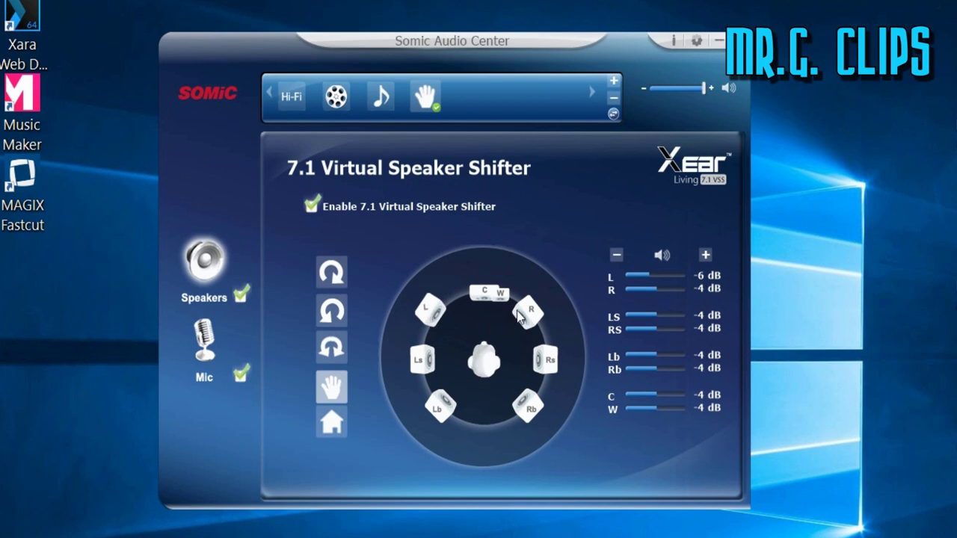
left_click_drag(524, 314, 542, 295)
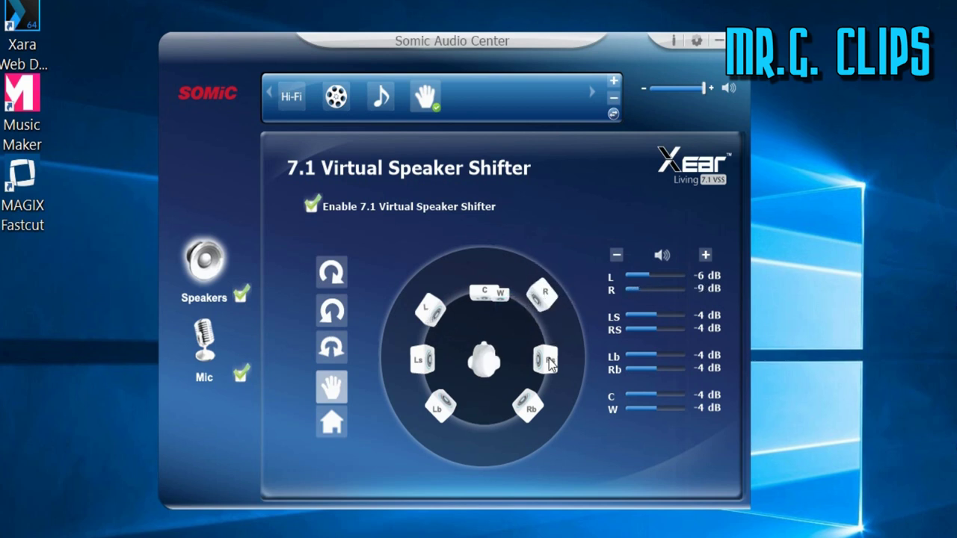
left_click_drag(546, 361, 539, 419)
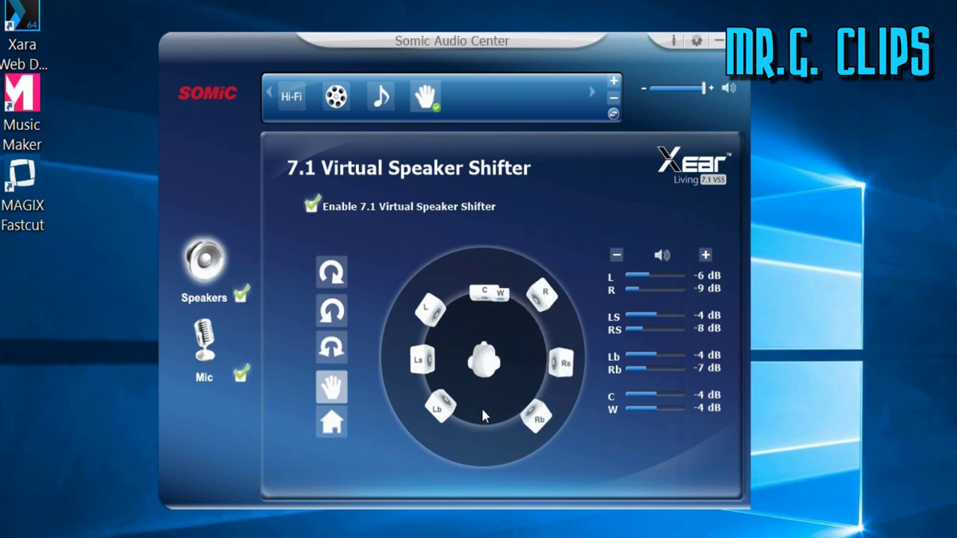
left_click_drag(449, 416, 448, 430)
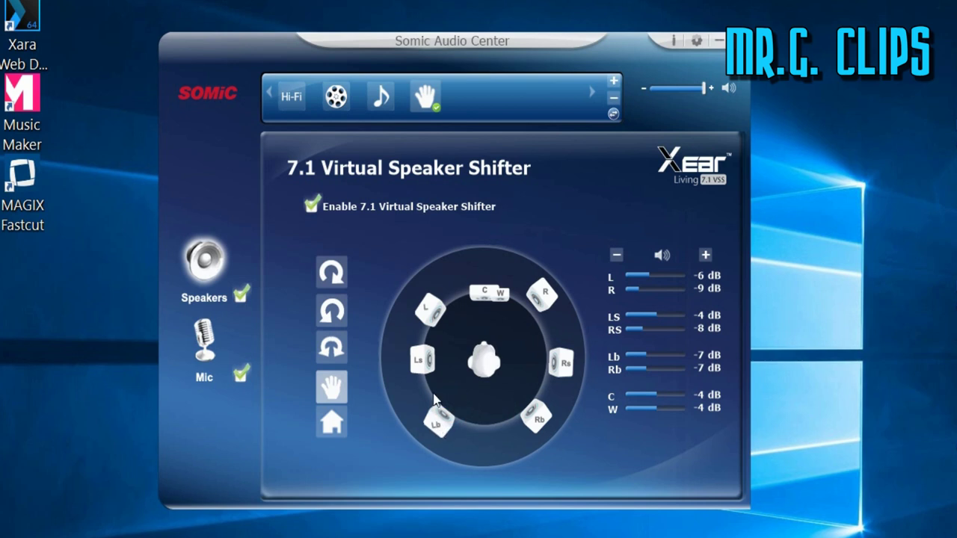
left_click(342, 436)
- View the speakers' Xear SingFX settings and the microphone's Volume Control settings
left_click(213, 267)
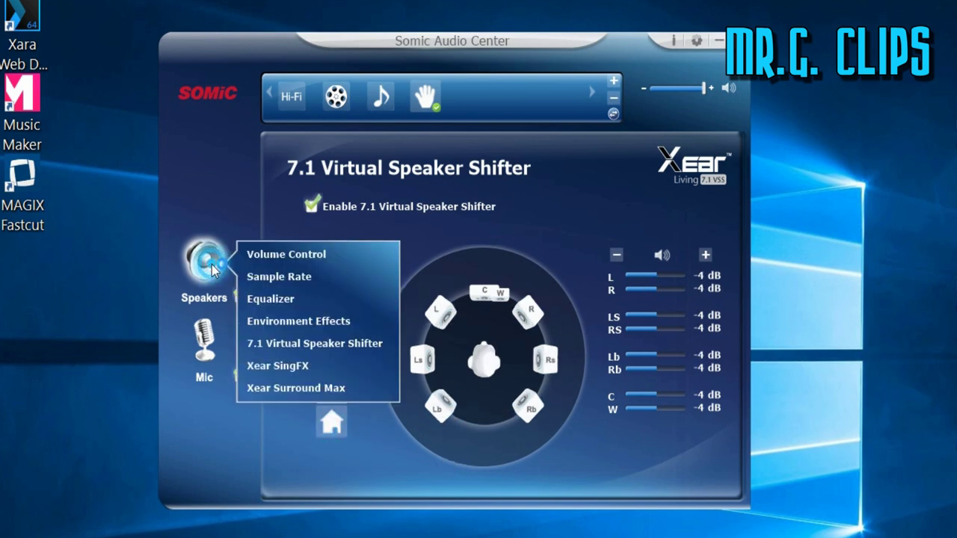
left_click(287, 369)
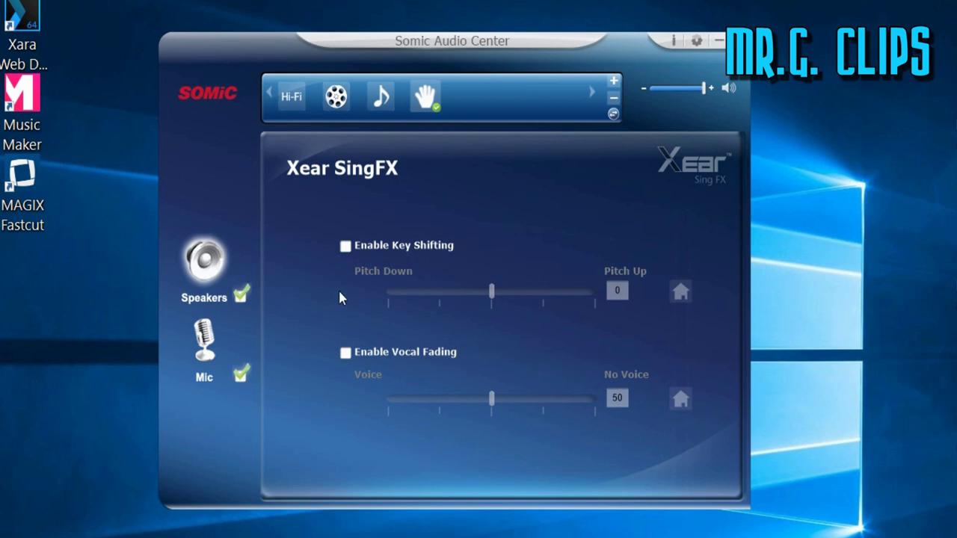
left_click(205, 343)
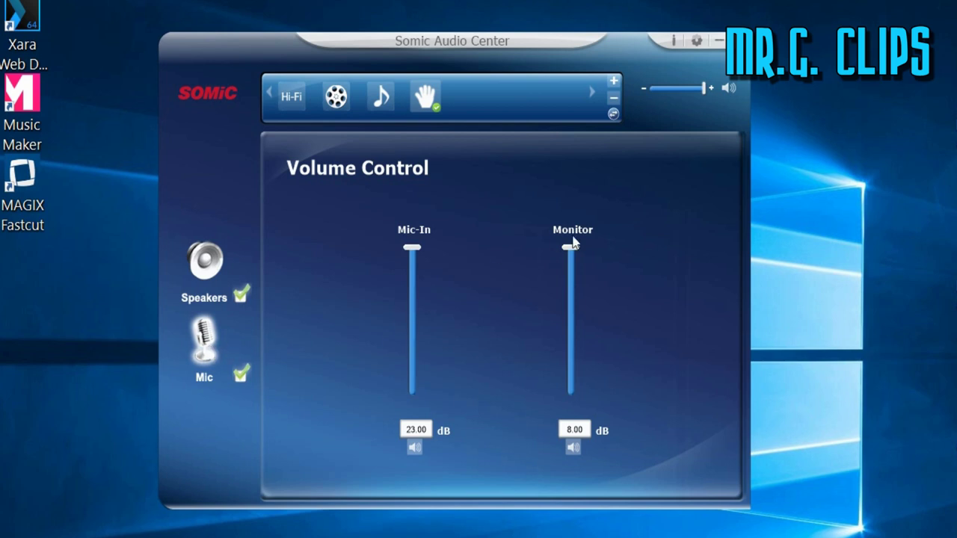
- Mute and unmute the microphone's Monitor volume twice
left_click(573, 447)
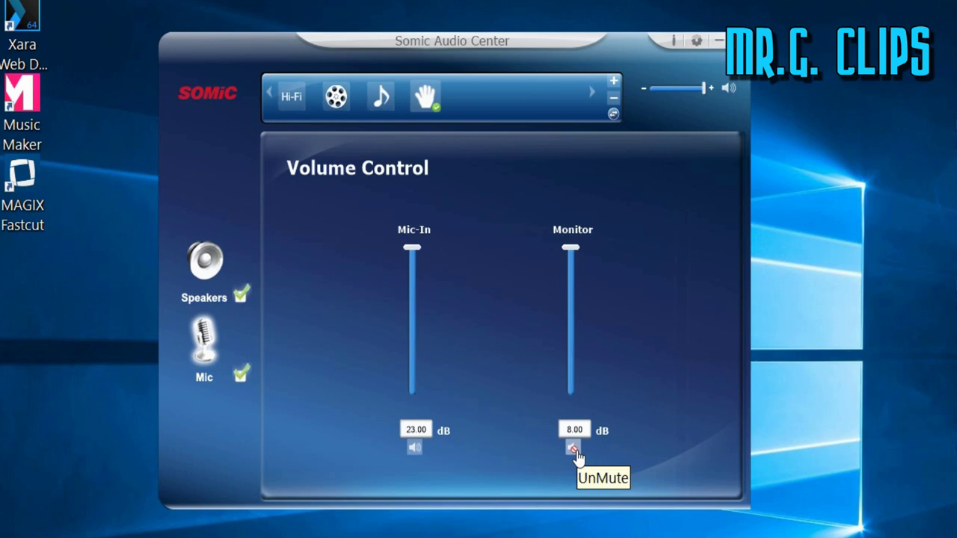
left_click(574, 449)
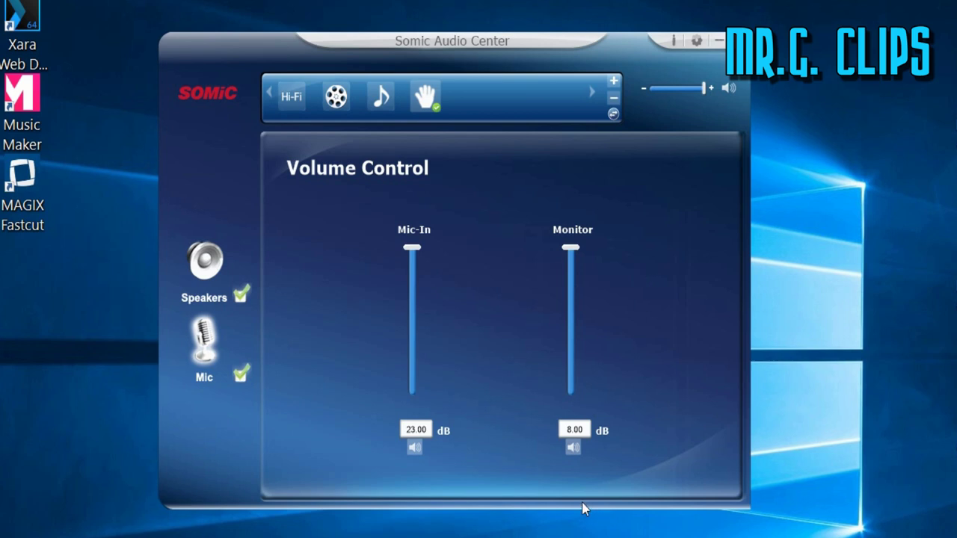
left_click(573, 448)
left_click(573, 448)
- View the microphone's Sample Rate, Xear SingFX and Microphone Boost settings
left_click(217, 343)
left_click(276, 358)
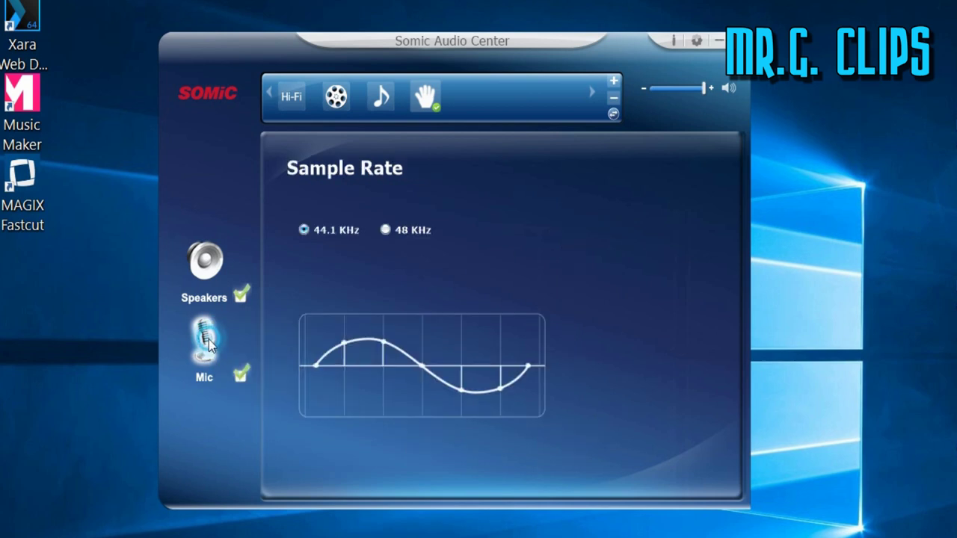
left_click(209, 346)
left_click(273, 379)
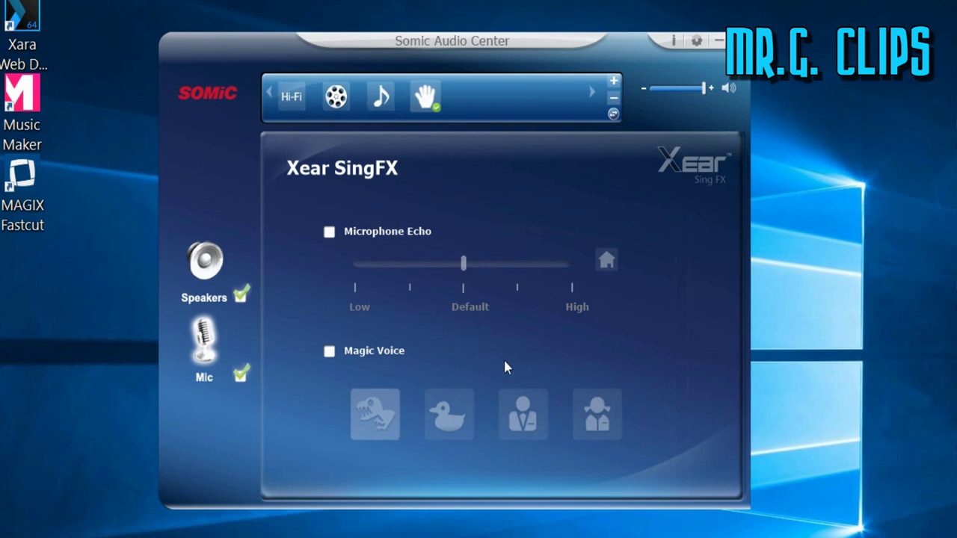
left_click(203, 343)
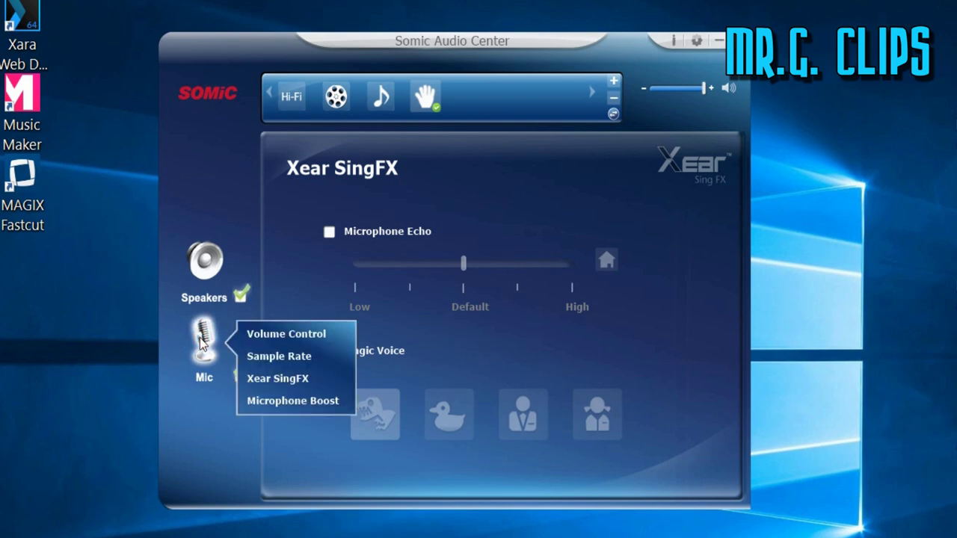
left_click(290, 402)
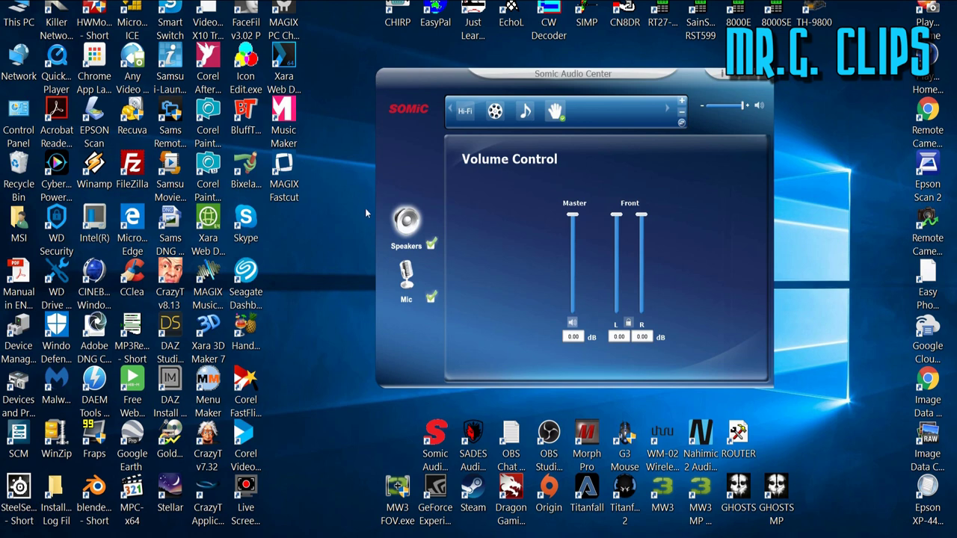
- Open Nahimic 2 from the desktop and arrange its window side by side with Somic Audio Center
left_click_drag(570, 75, 640, 75)
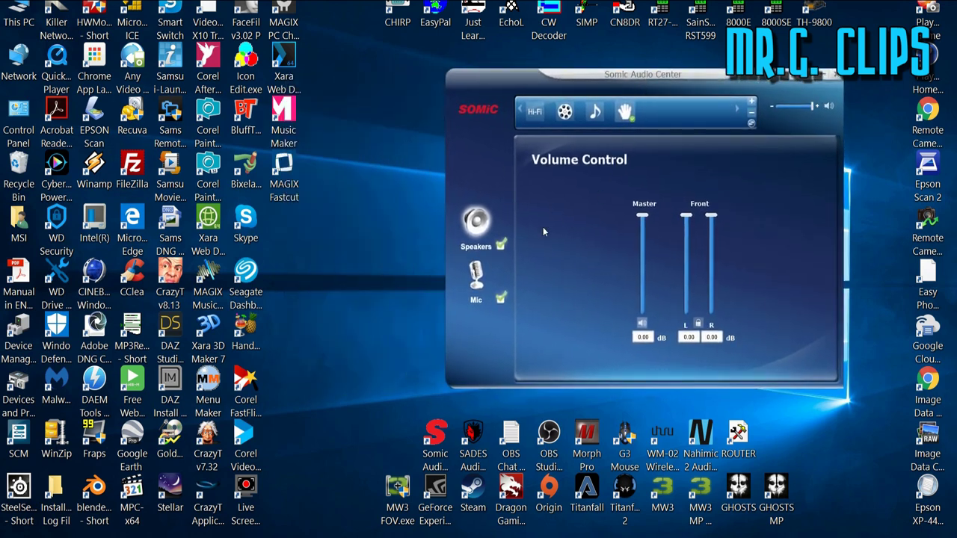
double_click(697, 453)
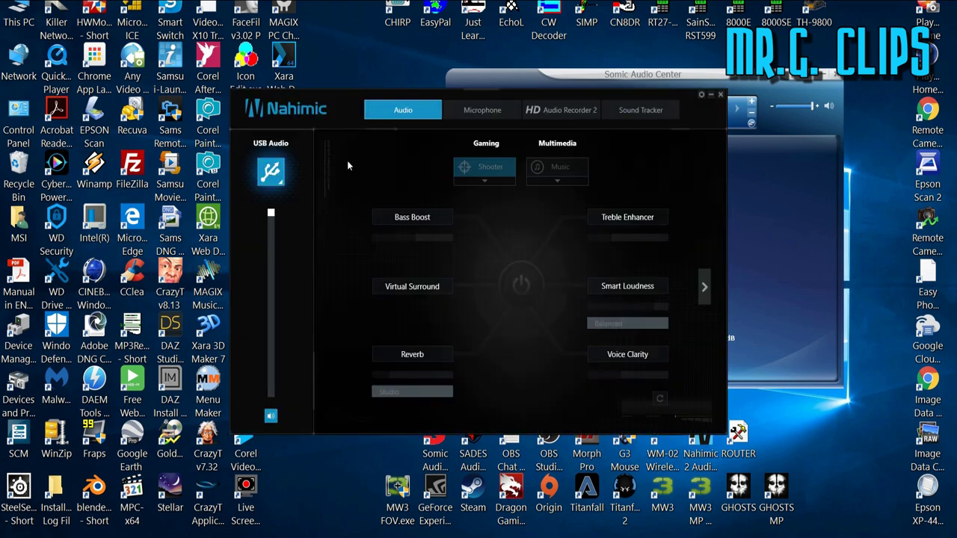
left_click_drag(499, 93, 308, 42)
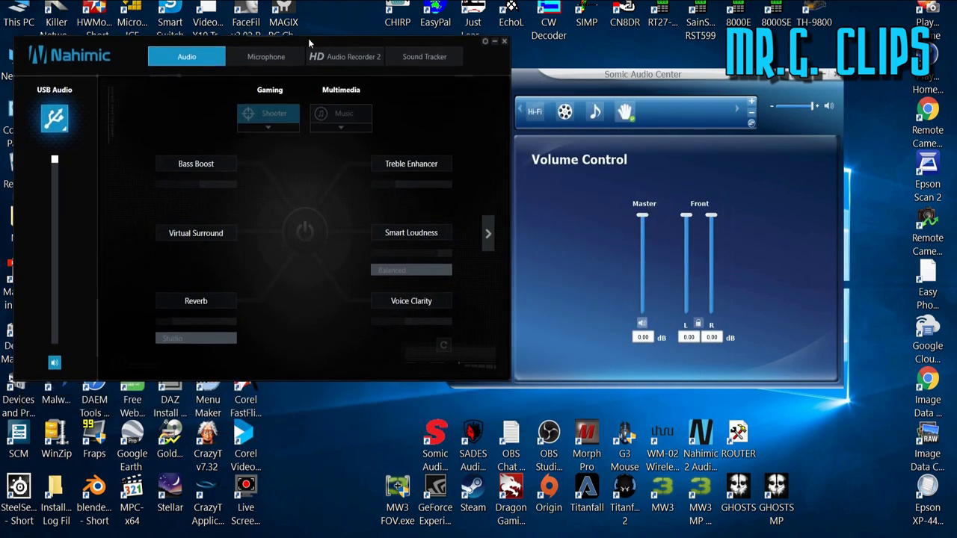
left_click_drag(595, 85, 637, 88)
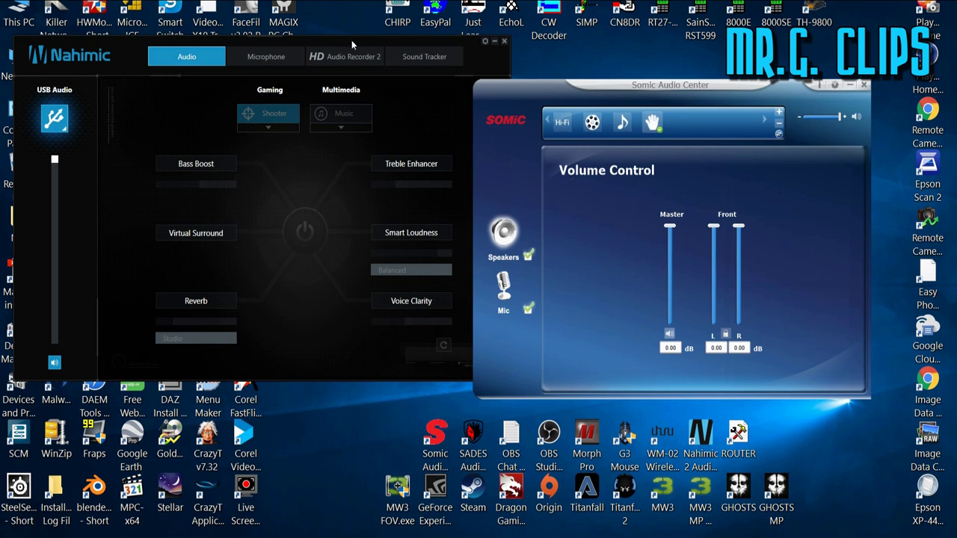
- View Nahimic's Microphone settings and return to its Audio settings
left_click(265, 56)
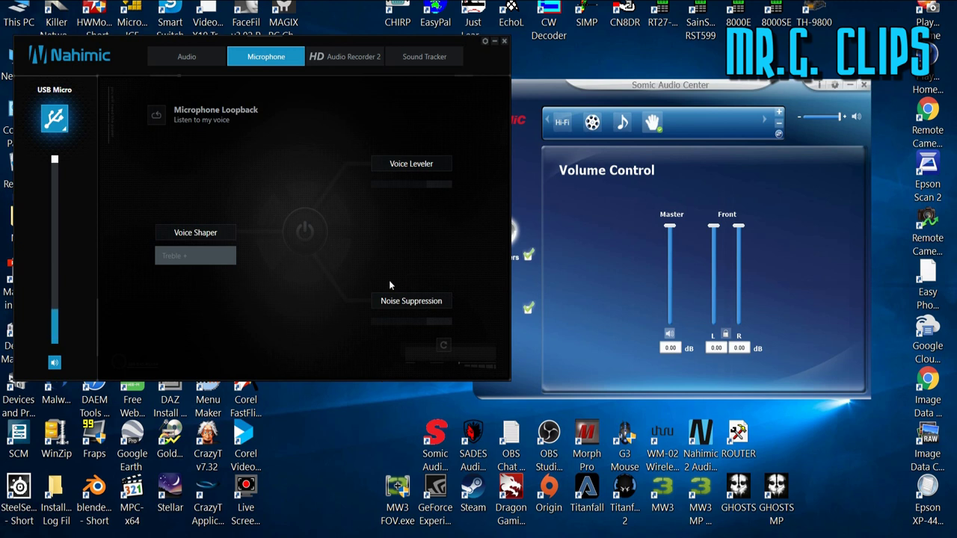
left_click(186, 59)
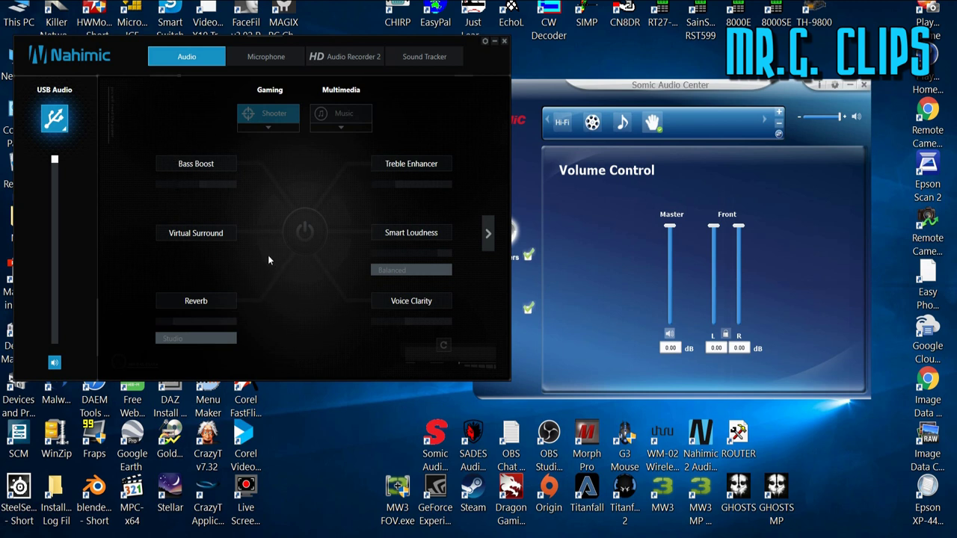
- Bring Somic Audio Center to the front, minimize Nahimic, and reposition the Somic window slightly on the desktop
left_click(703, 86)
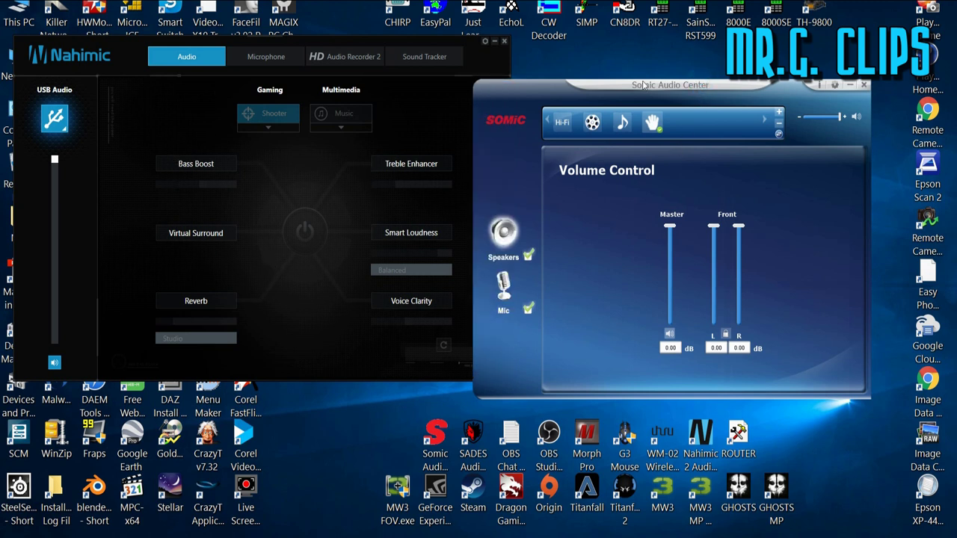
left_click(494, 41)
mouse_move(689, 88)
left_mouse_down()
mouse_move(652, 73)
mouse_move(674, 79)
left_mouse_up()
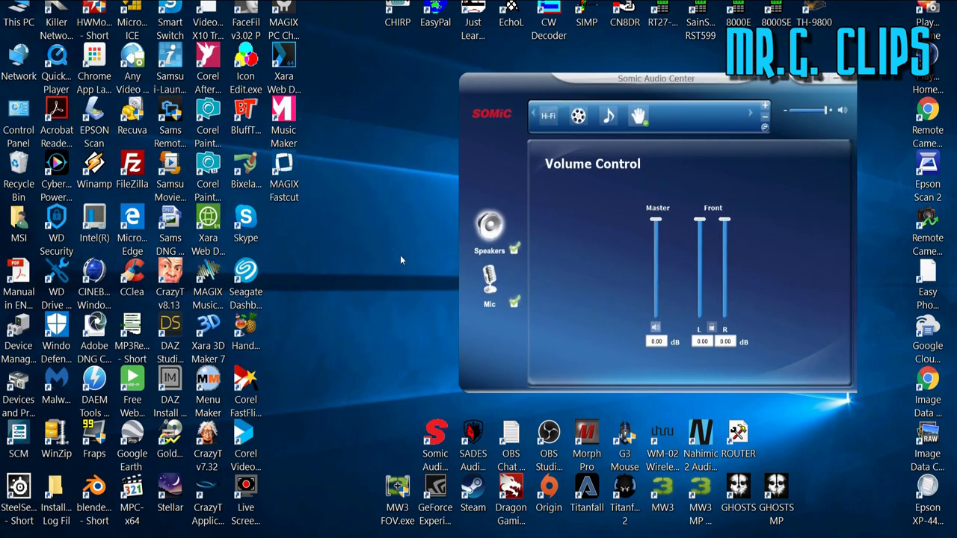
- Switch to the browser and examine the SOMIC G951pink headset's Amazon listing and magnified product image
mouse_move(262, 535)
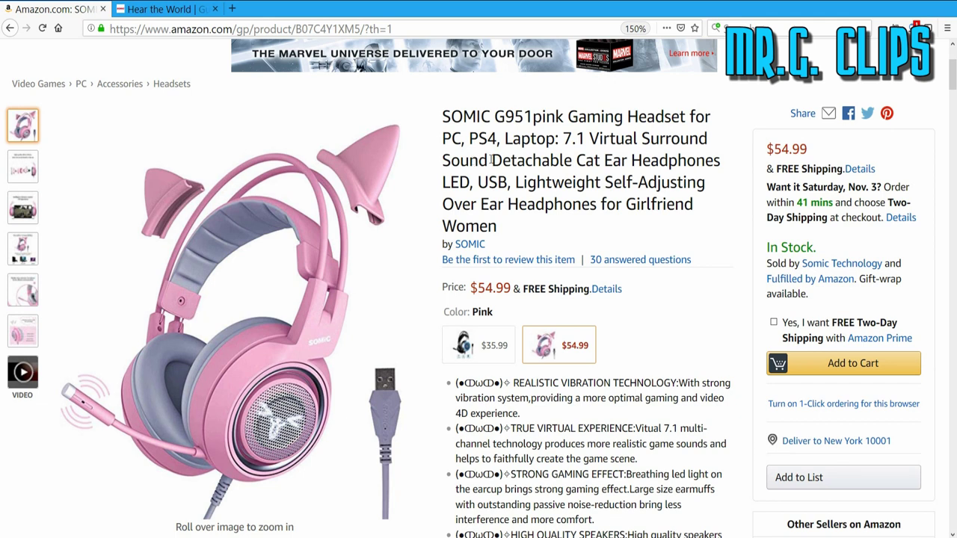
scroll(673, 174, "down", 4)
scroll(662, 182, "up", 4)
mouse_move(320, 197)
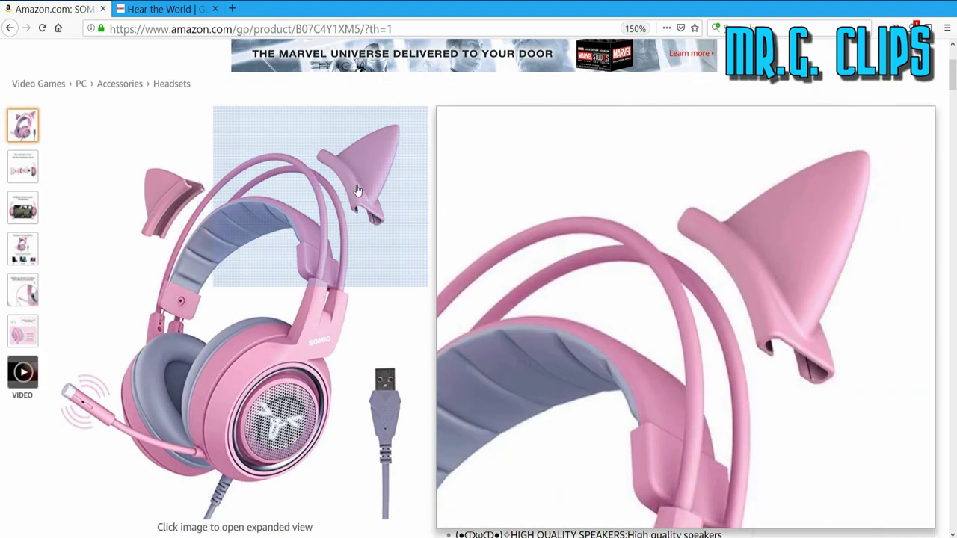